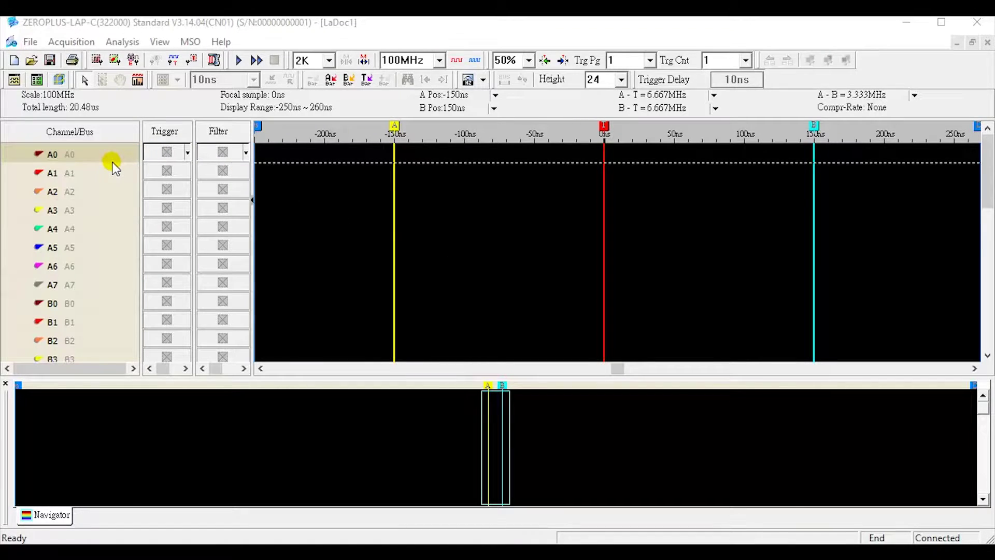
# - Group channels A0 through A7 into one bus
pyautogui.moveTo(113, 166); pyautogui.dragTo(86, 289)
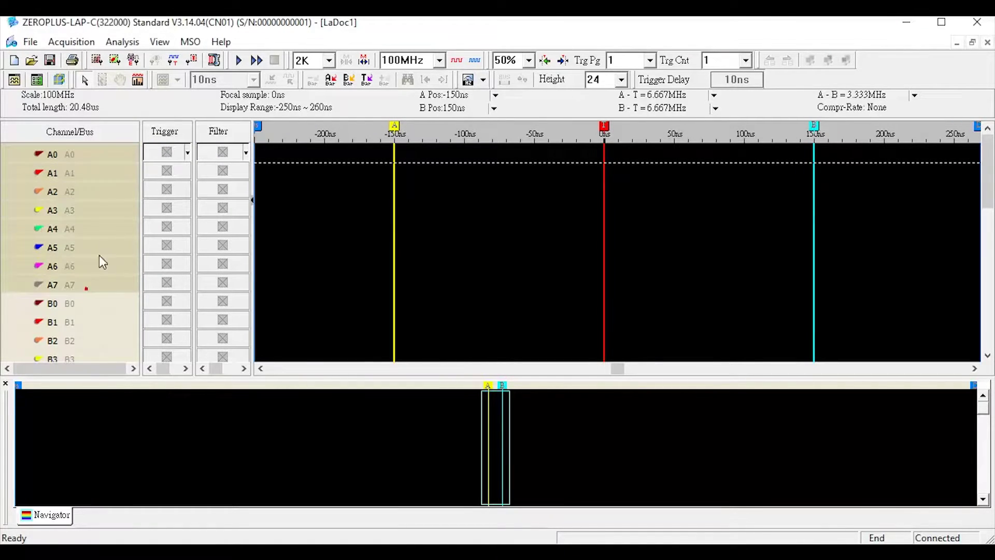
pyautogui.rightClick(101, 241)
pyautogui.click(155, 348)
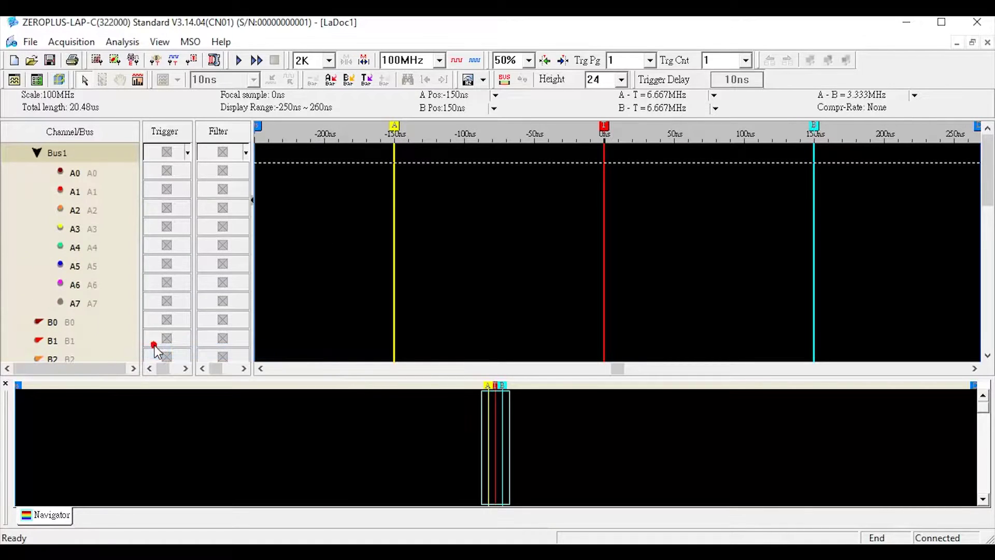
# - Assign the ZEROPLUS LA MII MODULE protocol decoder to Bus1, finding it with the search term "mii"
pyautogui.rightClick(92, 151)
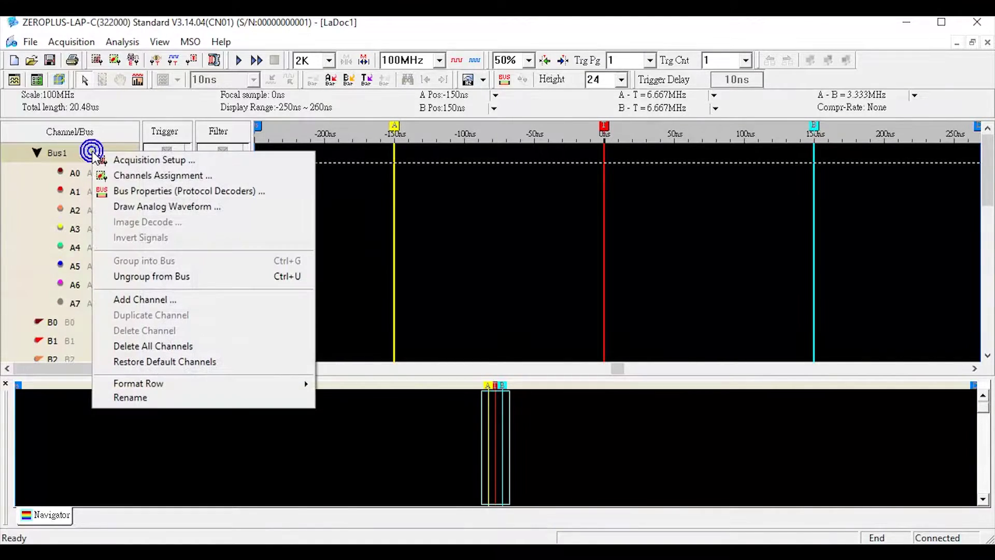
pyautogui.click(145, 196)
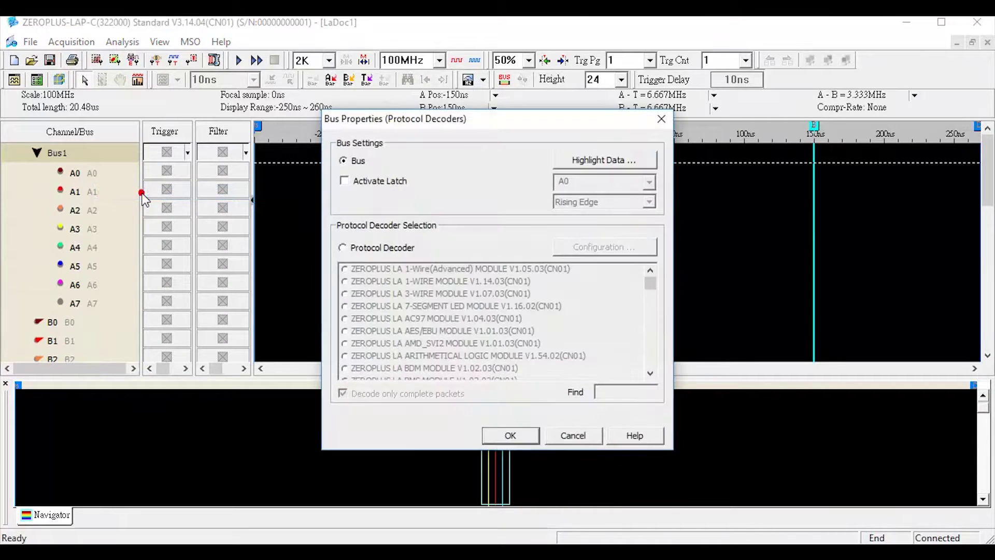
pyautogui.click(343, 248)
pyautogui.click(627, 391)
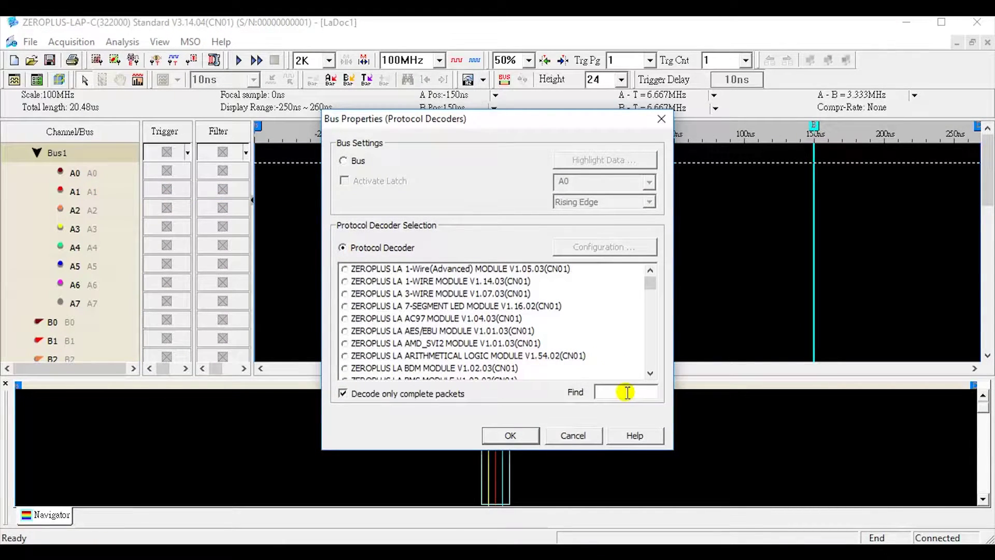
pyautogui.write('mii')
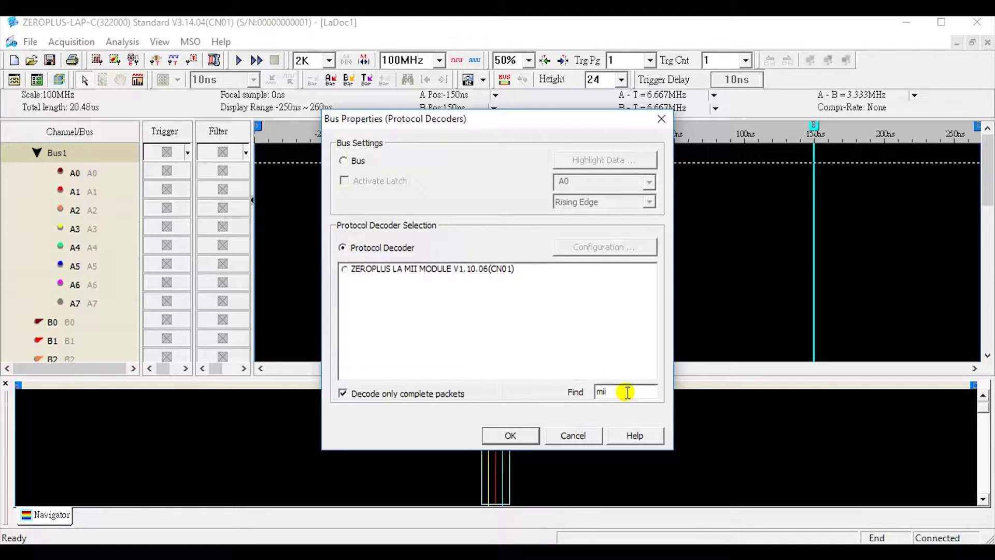
pyautogui.click(455, 269)
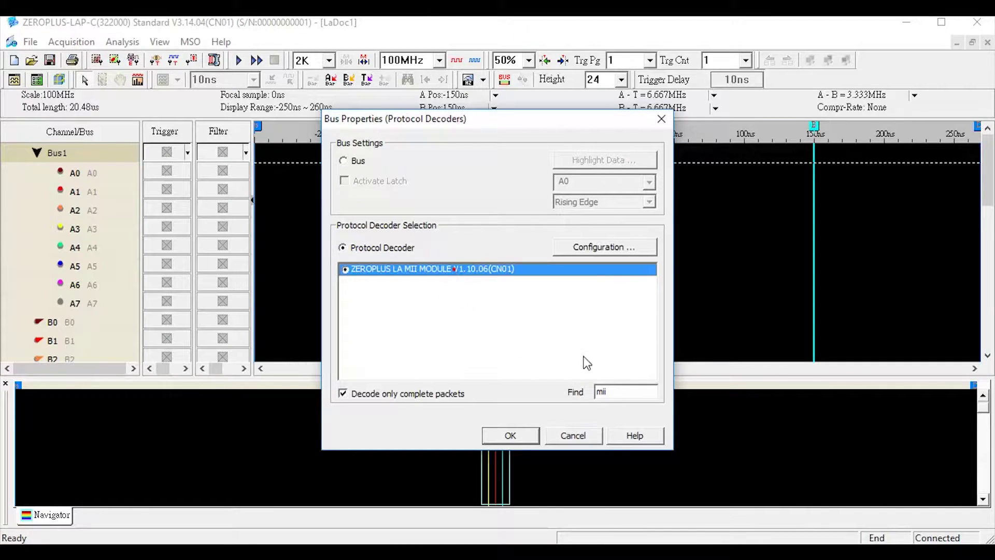
# - Configure the MII decoder to MII Receive Mode and apply the decoder settings to the bus
pyautogui.click(595, 249)
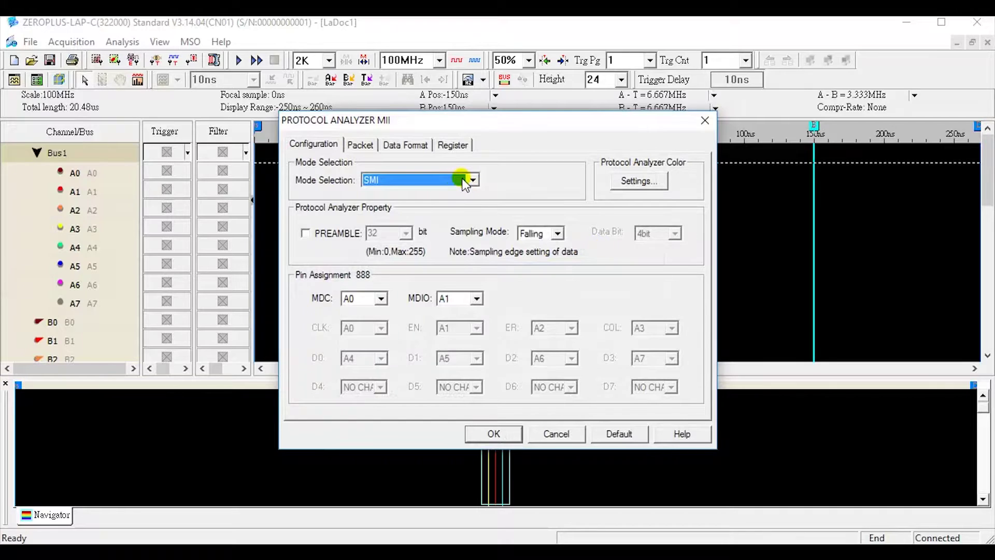
pyautogui.click(464, 183)
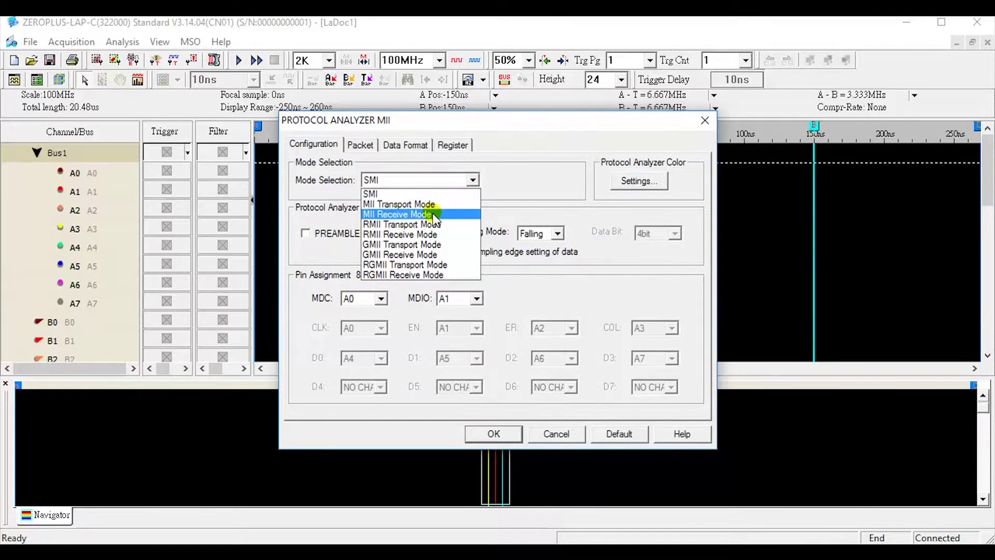
pyautogui.click(433, 214)
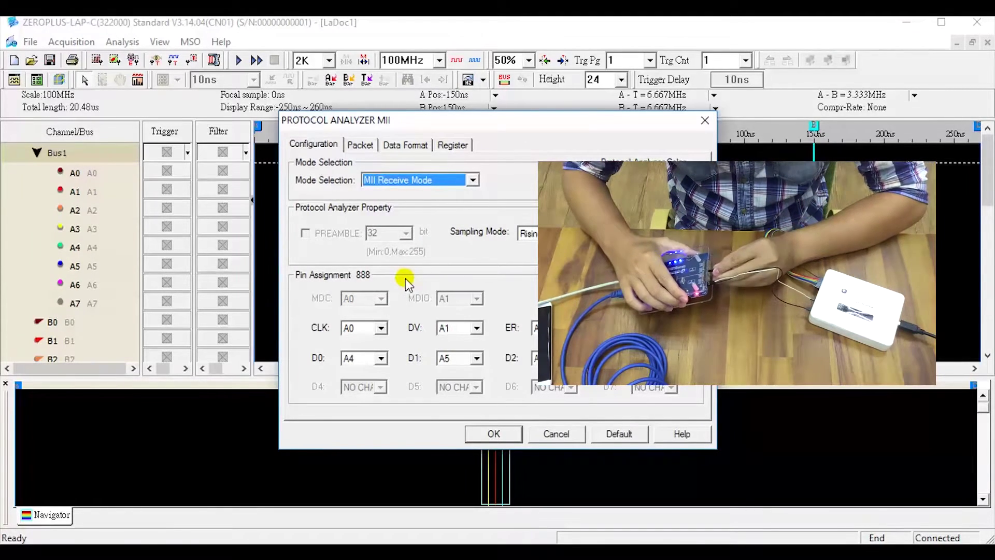
pyautogui.click(508, 432)
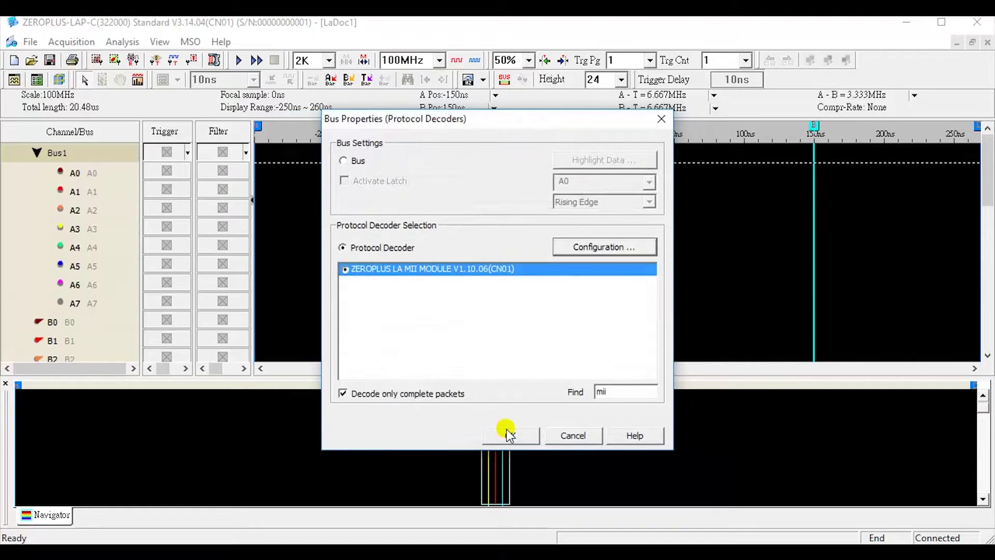
pyautogui.click(507, 432)
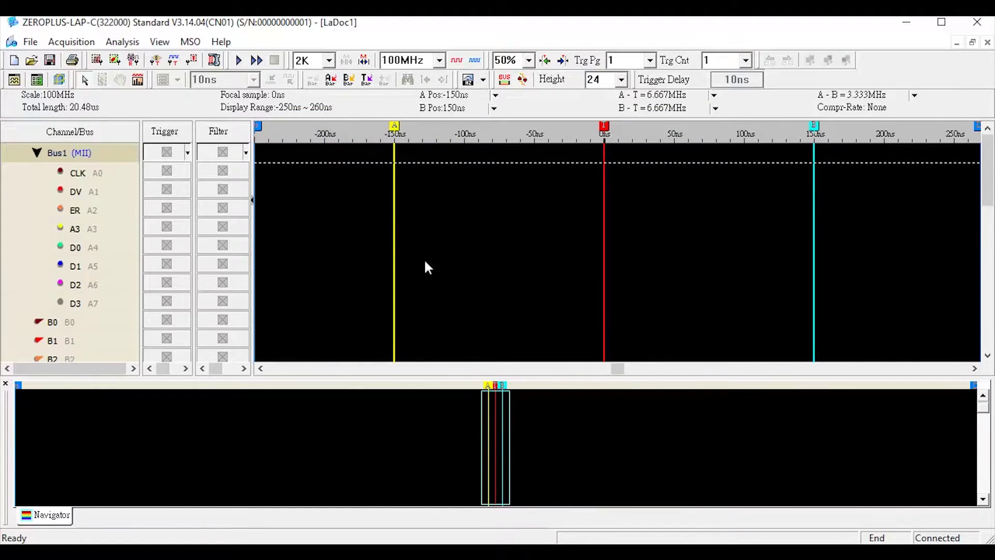
# - Set the capture memory depth to 32K and the trigger position to 10%
pyautogui.click(330, 60)
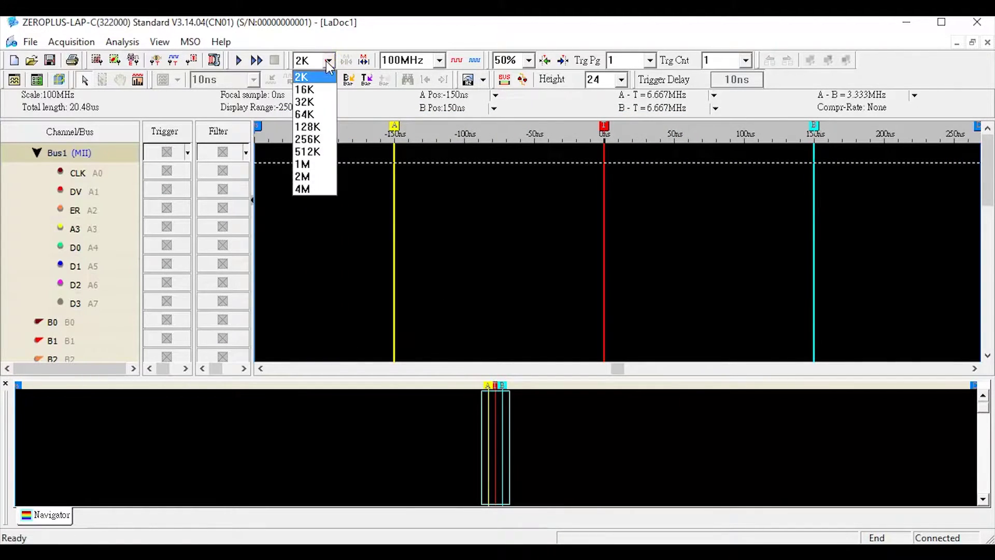
pyautogui.click(314, 102)
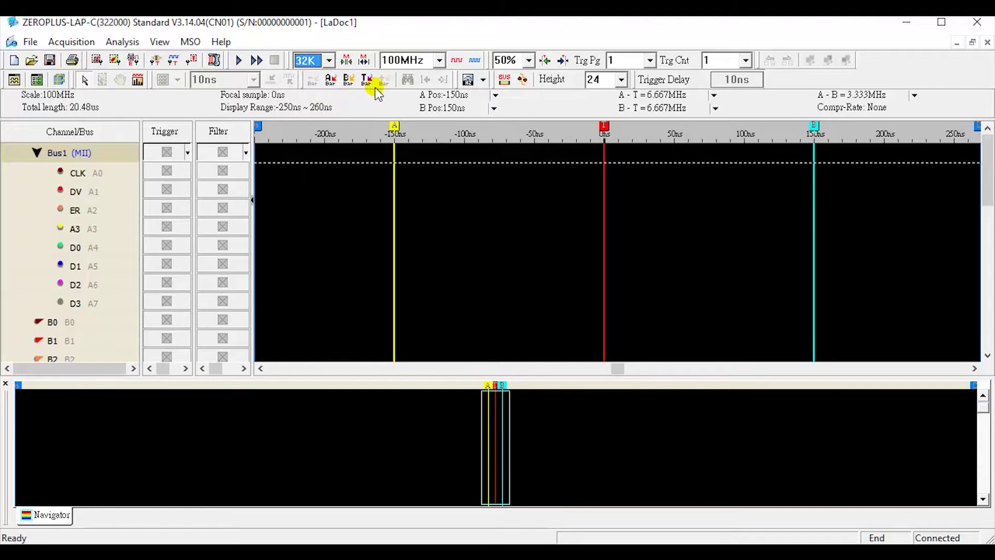
pyautogui.click(528, 61)
pyautogui.click(524, 89)
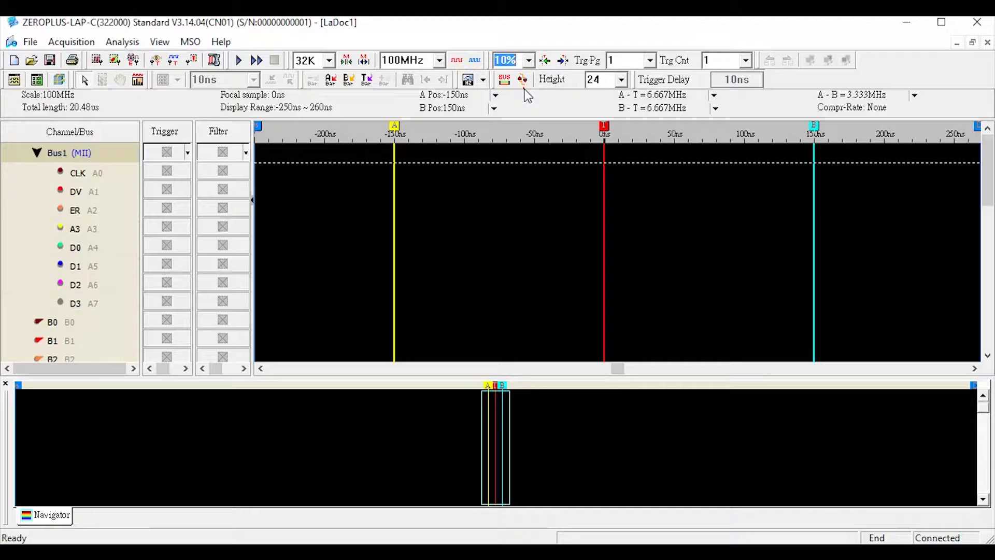
# - Set a rising-edge trigger on the DV channel and run a single capture
pyautogui.click(169, 188)
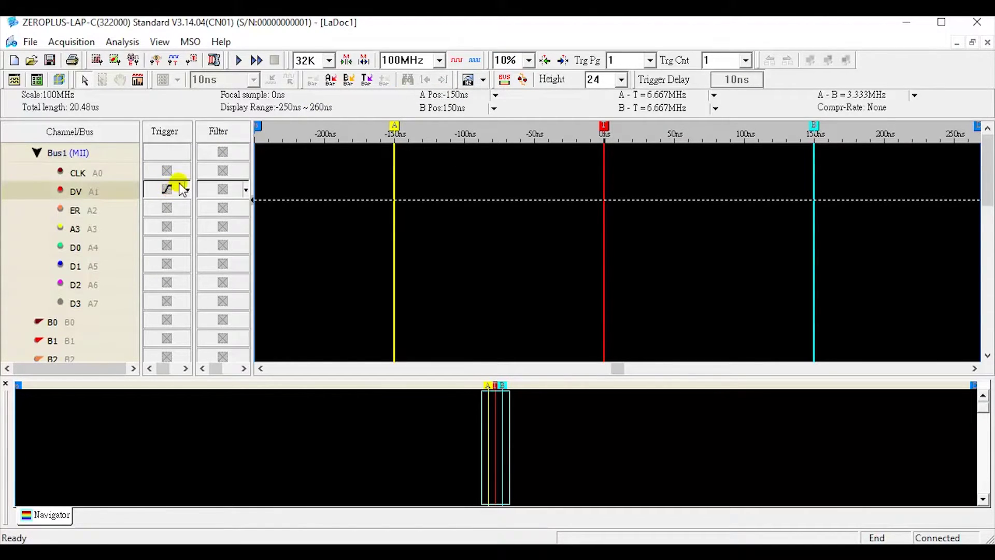
pyautogui.click(241, 61)
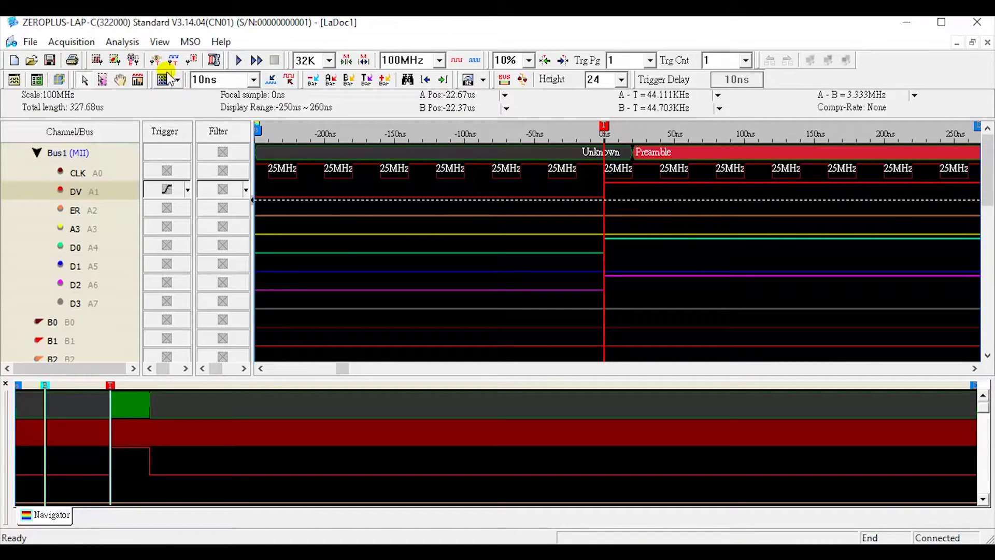
# - Show the whole captured waveform, and zoom in on the start of the decoded packet at DV's rising edge
pyautogui.click(164, 82)
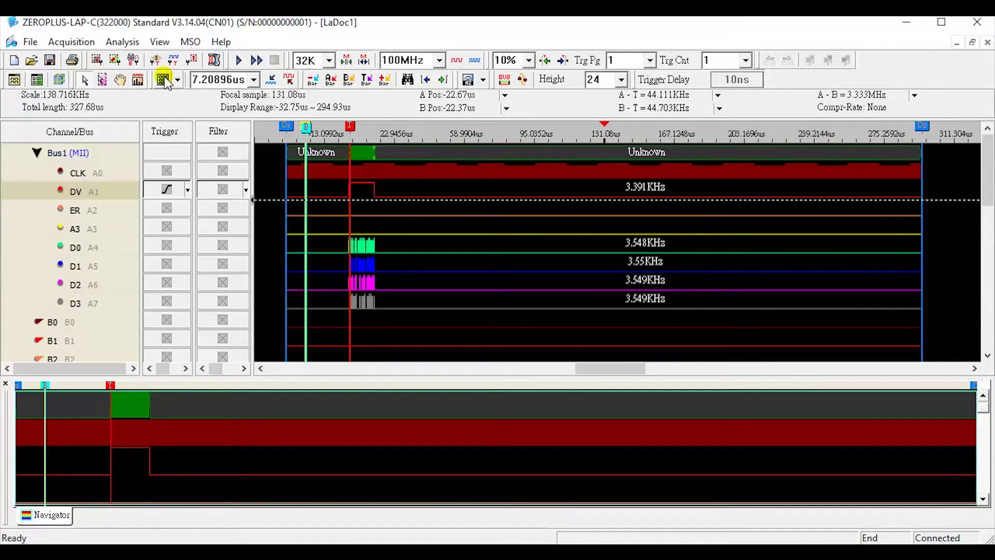
pyautogui.click(112, 82)
pyautogui.moveTo(341, 178); pyautogui.dragTo(361, 186)
pyautogui.moveTo(468, 201); pyautogui.dragTo(609, 210)
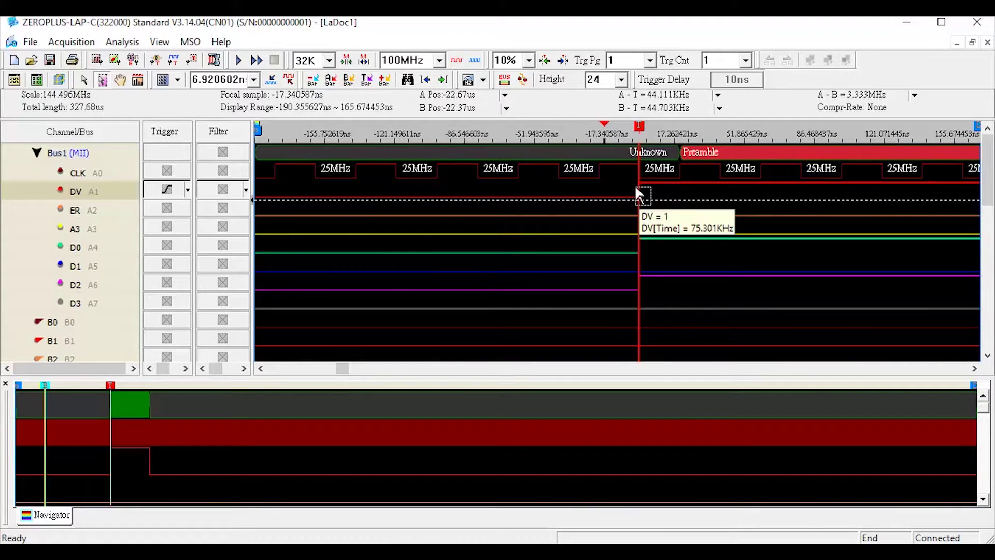
# - Show the bus packet list for the decoded MII bus
pyautogui.click(61, 79)
pyautogui.click(62, 78)
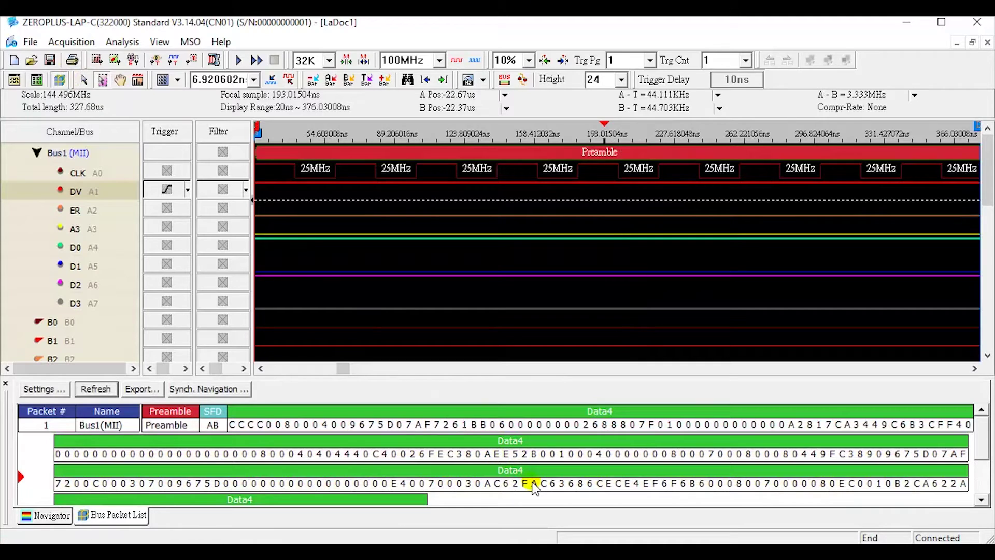
pyautogui.moveTo(535, 485)
# - Examine the packet's preamble, SFD and data fields in the waveform and compare them with the packet list
pyautogui.moveTo(542, 220); pyautogui.dragTo(598, 259)
pyautogui.moveTo(744, 282); pyautogui.dragTo(444, 153)
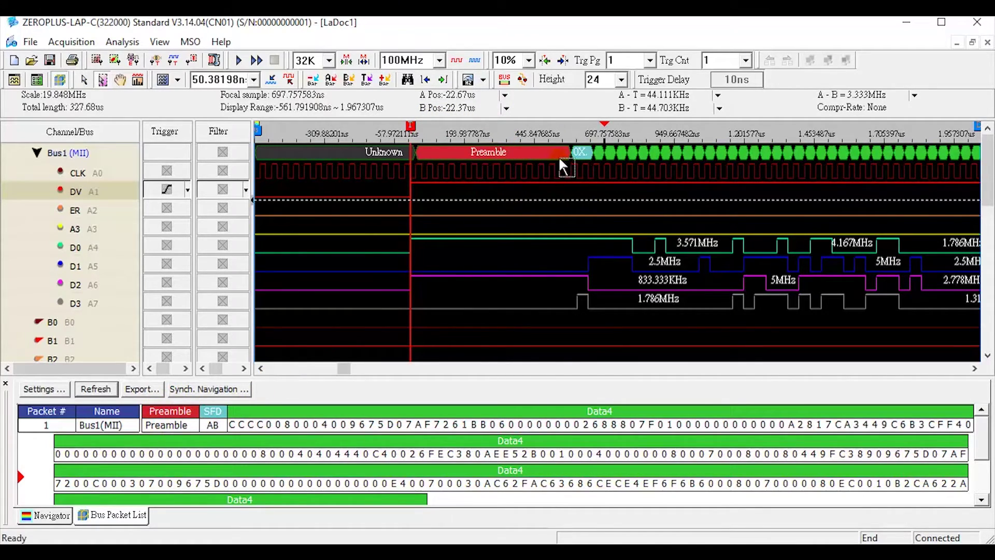
pyautogui.moveTo(558, 156); pyautogui.dragTo(629, 186)
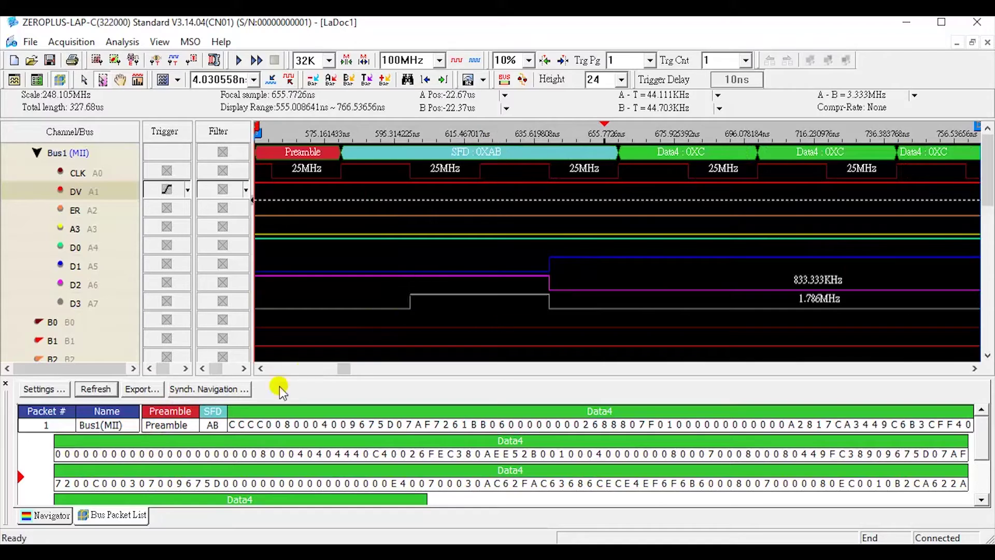
pyautogui.click(210, 427)
pyautogui.scroll(-3, 798, 242)
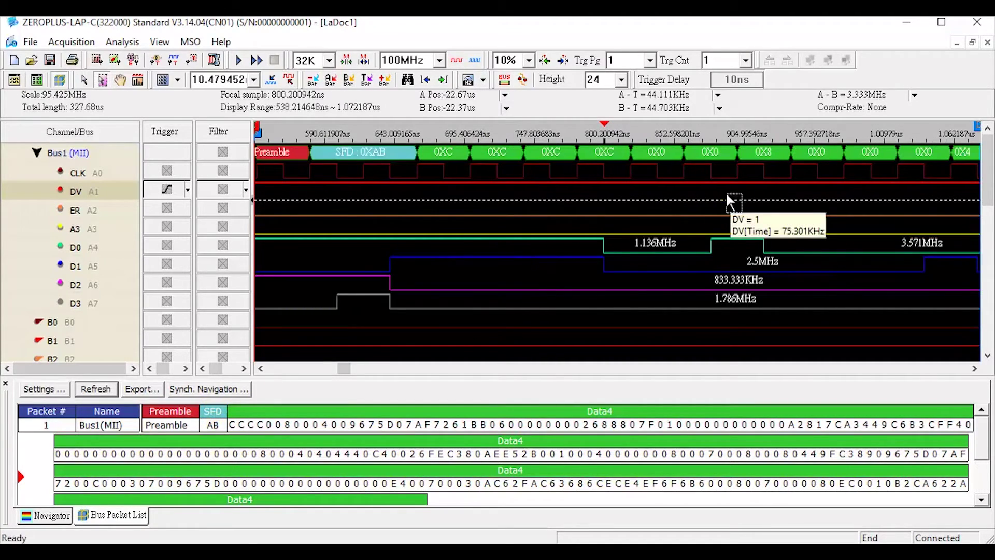
pyautogui.moveTo(726, 192); pyautogui.dragTo(418, 170)
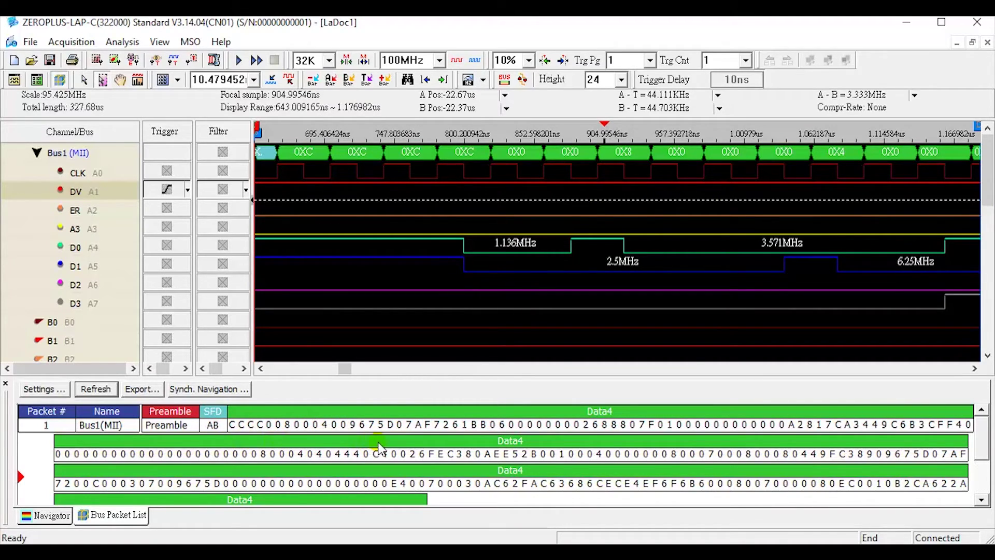
pyautogui.moveTo(493, 430)
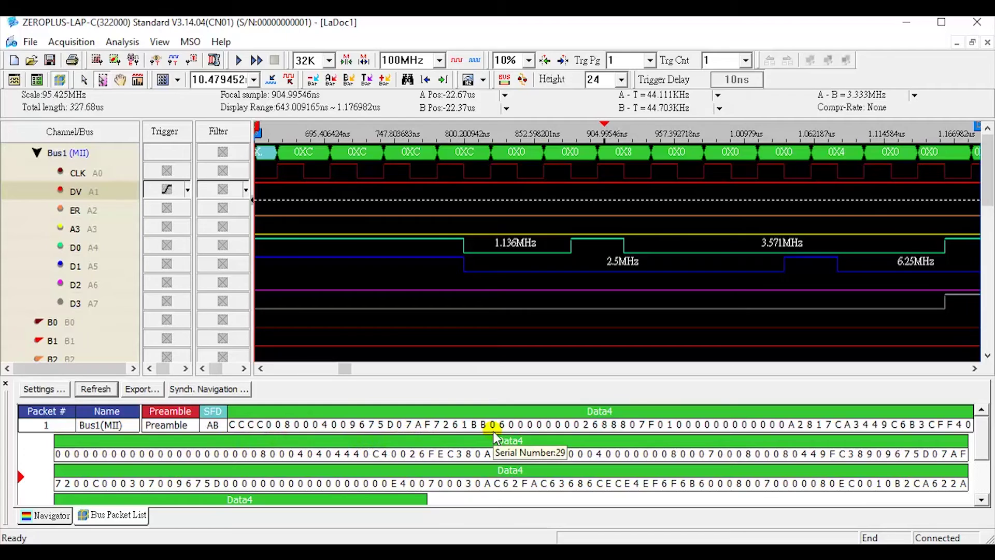